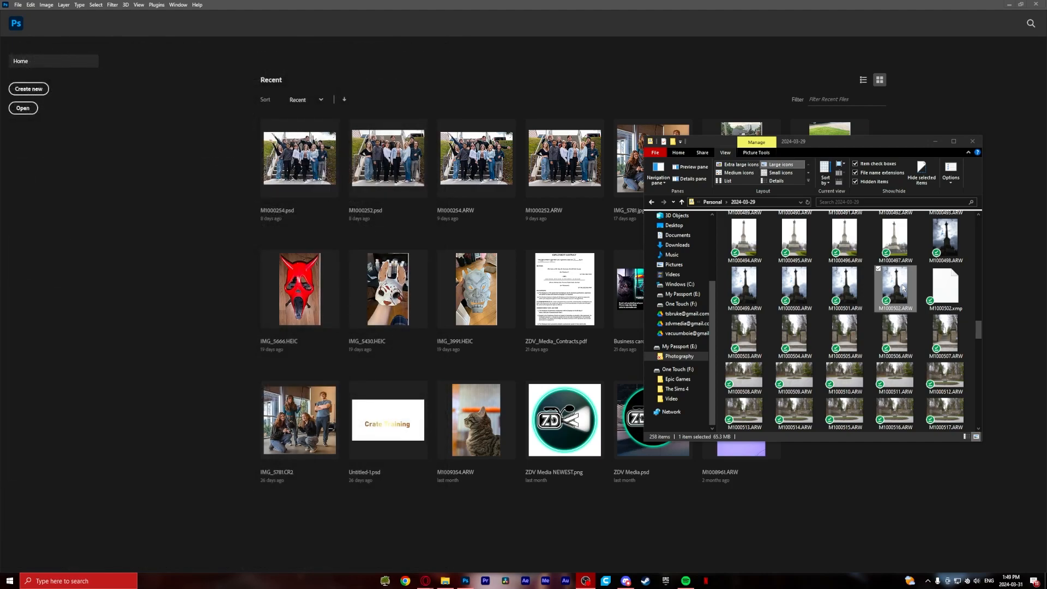
Open the raw photo M1000502.ARW from the 2024-03-29 folder in Camera Raw
left_click_drag(888, 142, 936, 72)
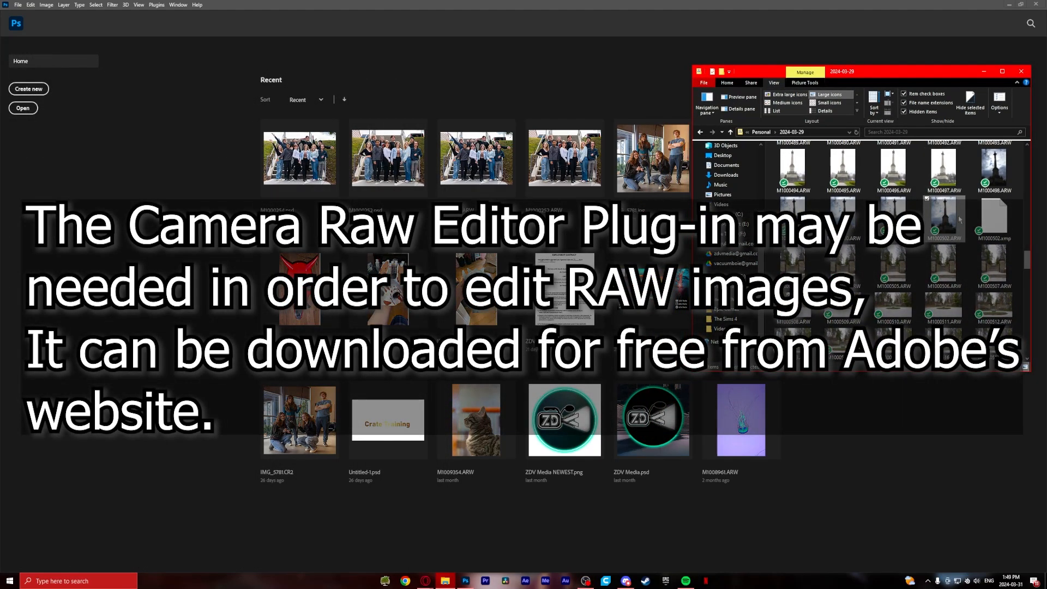
left_click_drag(648, 281, 552, 282)
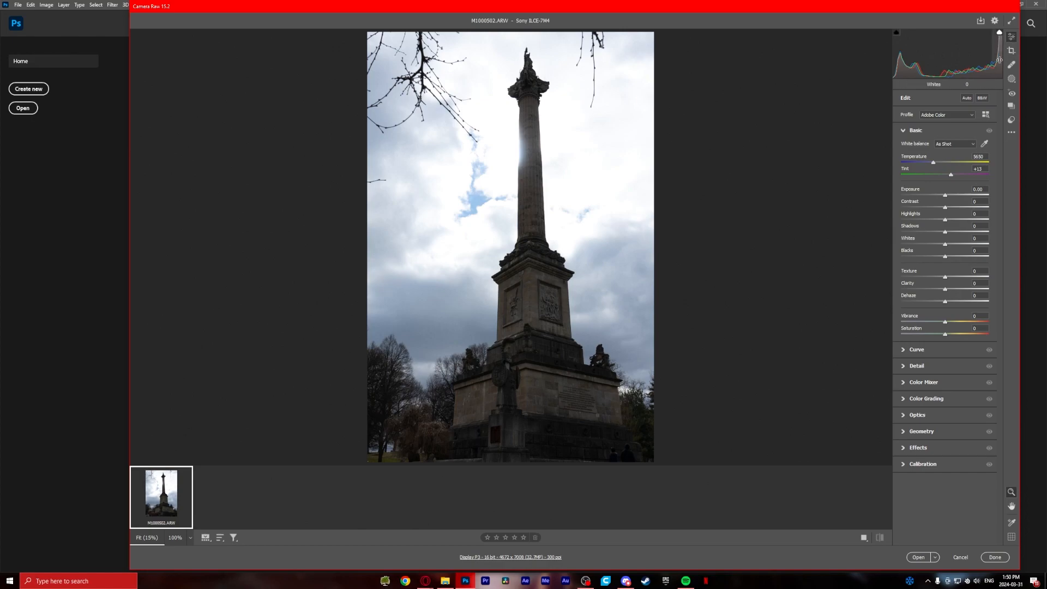
Try lowering the whites to -100 directly in the histogram, and reset them to 0
left_click_drag(1000, 60, 964, 68)
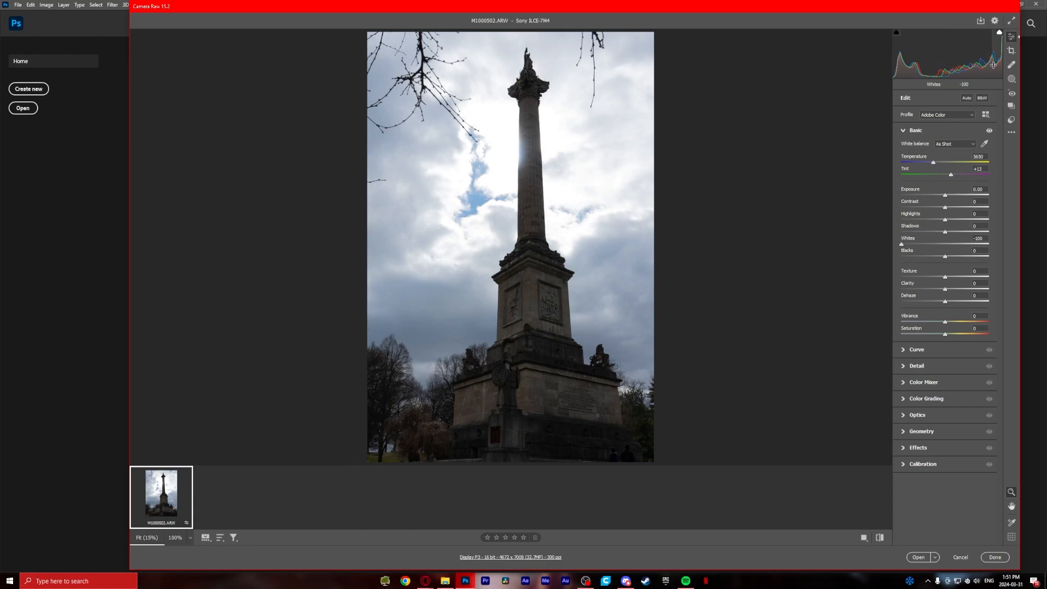
double_click(994, 65)
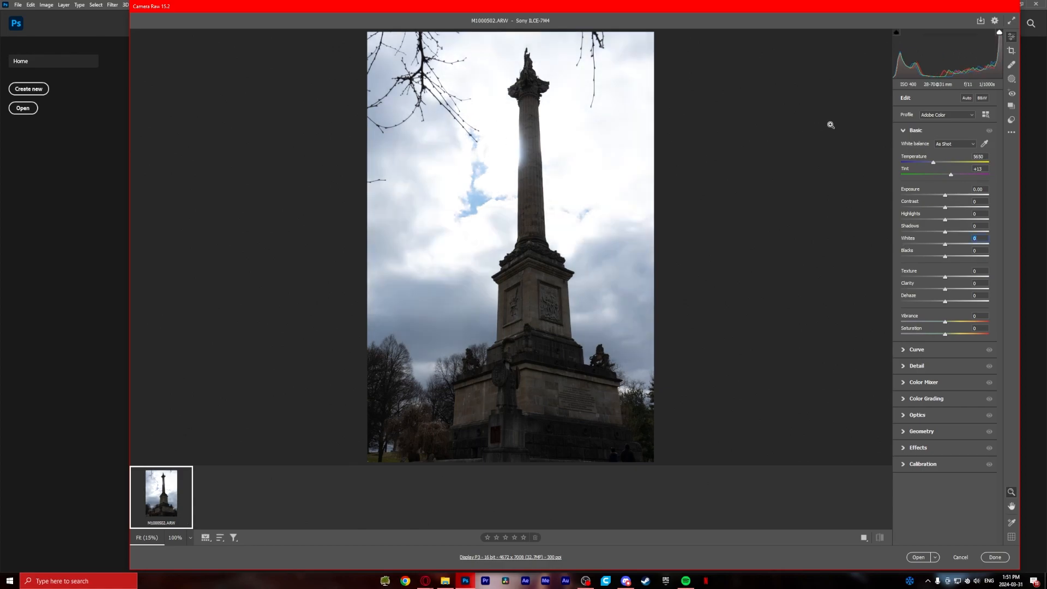
Browse the available color profiles, including the Modern group, and return to the edit settings without choosing another profile
left_click(950, 117)
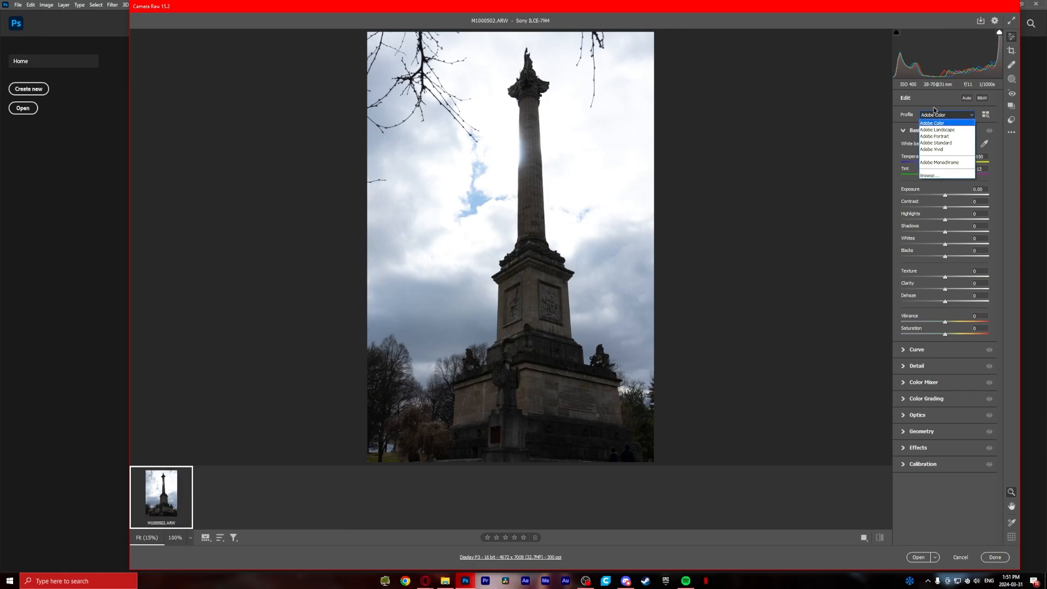
left_click(929, 175)
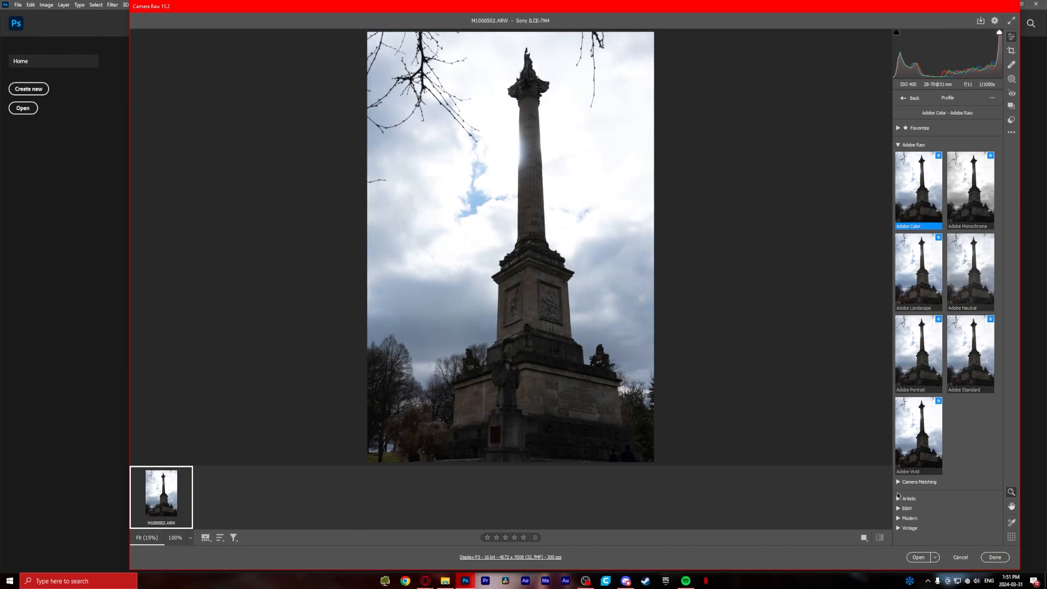
left_click(900, 509)
scroll(922, 518, "down", 5)
left_click(922, 528)
scroll(925, 527, "down", 2)
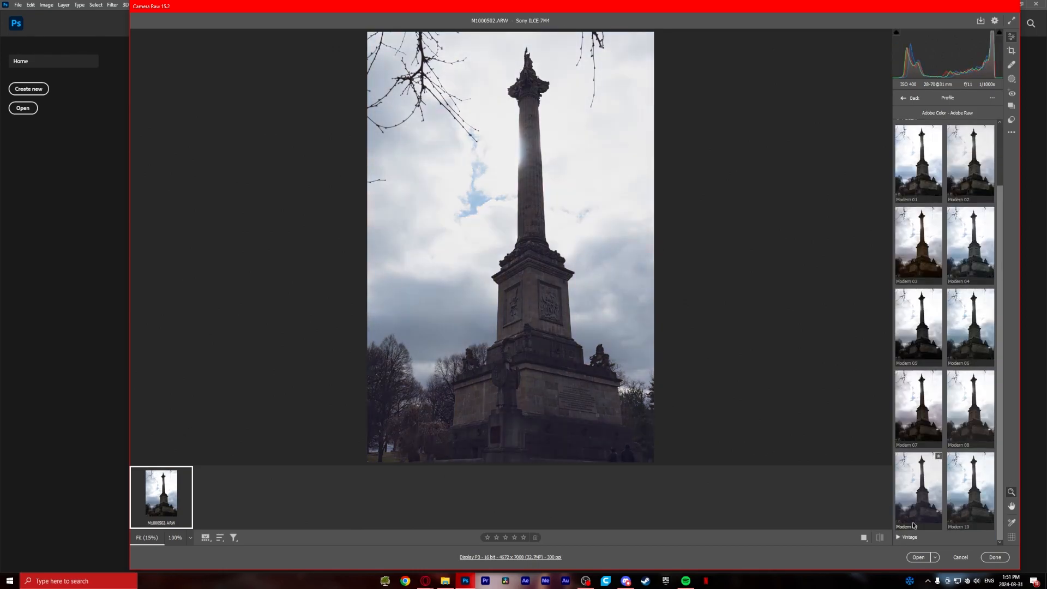
scroll(953, 394, "up", 2)
left_click(910, 98)
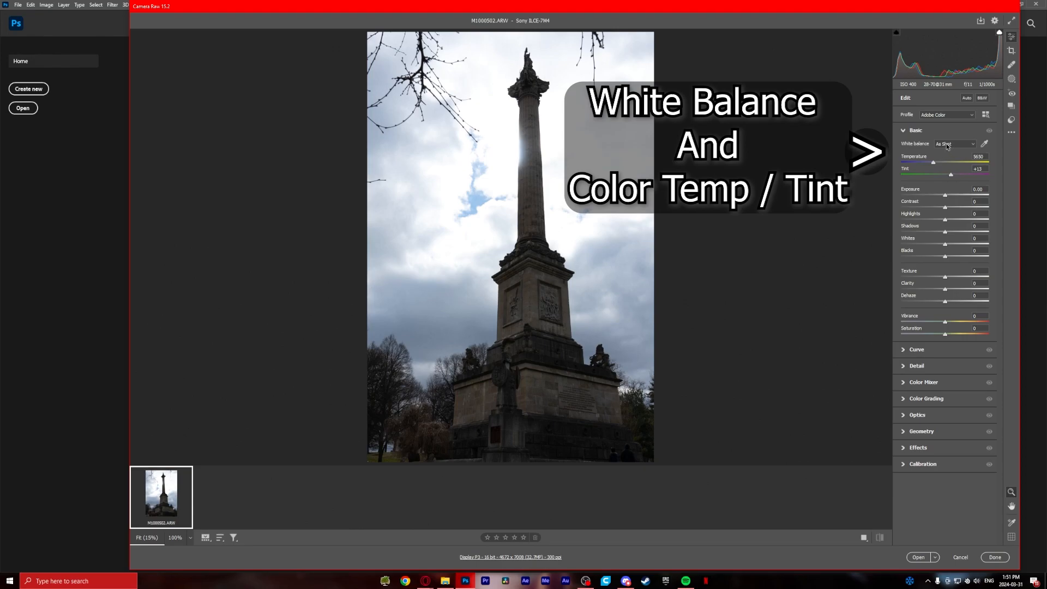
Try the Tungsten and Cloudy white balance presets on the photo, and return to As Shot
left_click(948, 145)
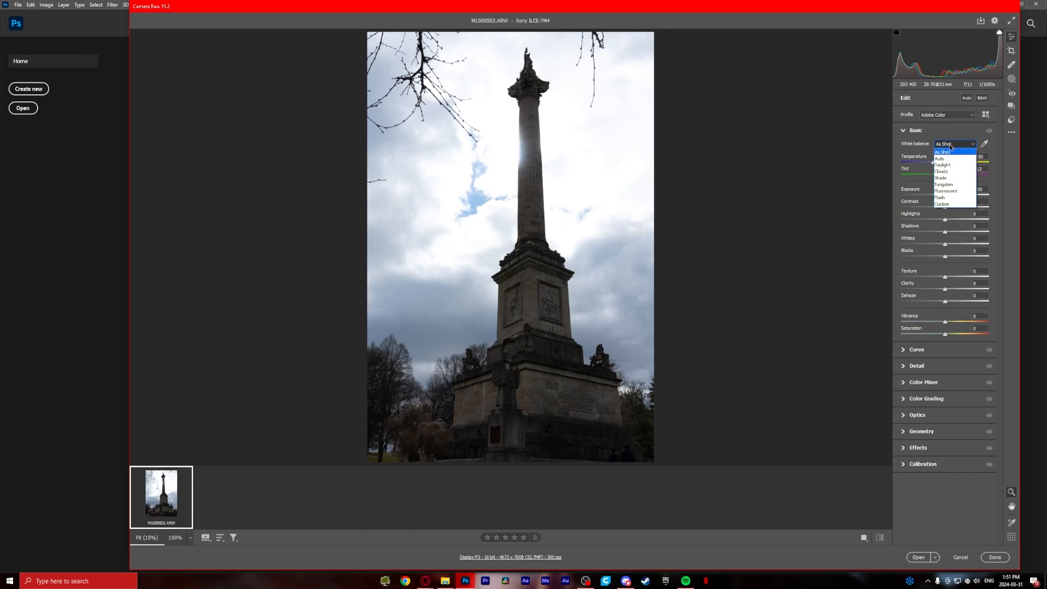
left_click(947, 153)
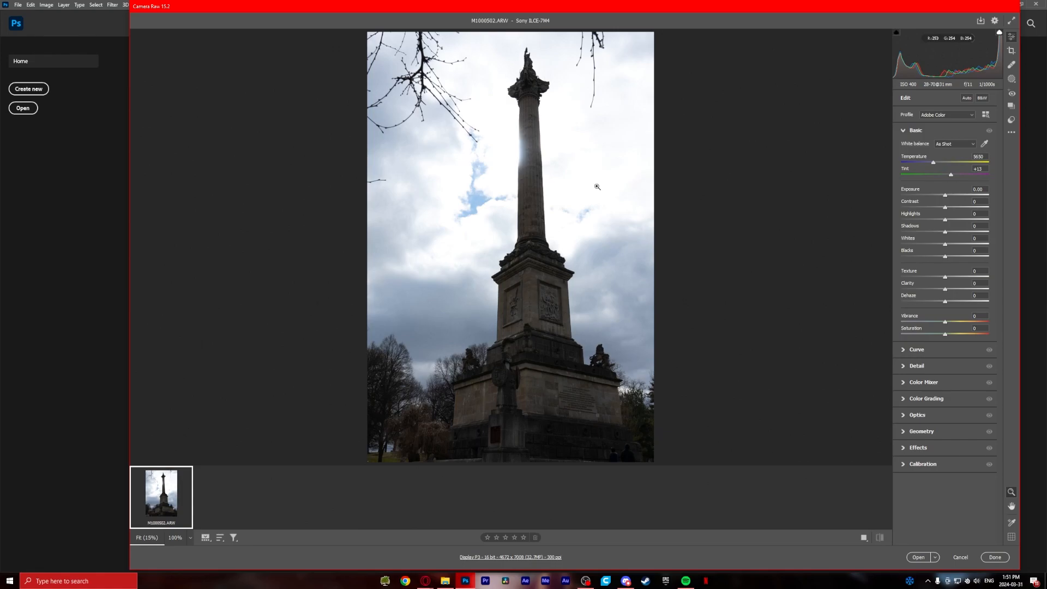
left_click(954, 144)
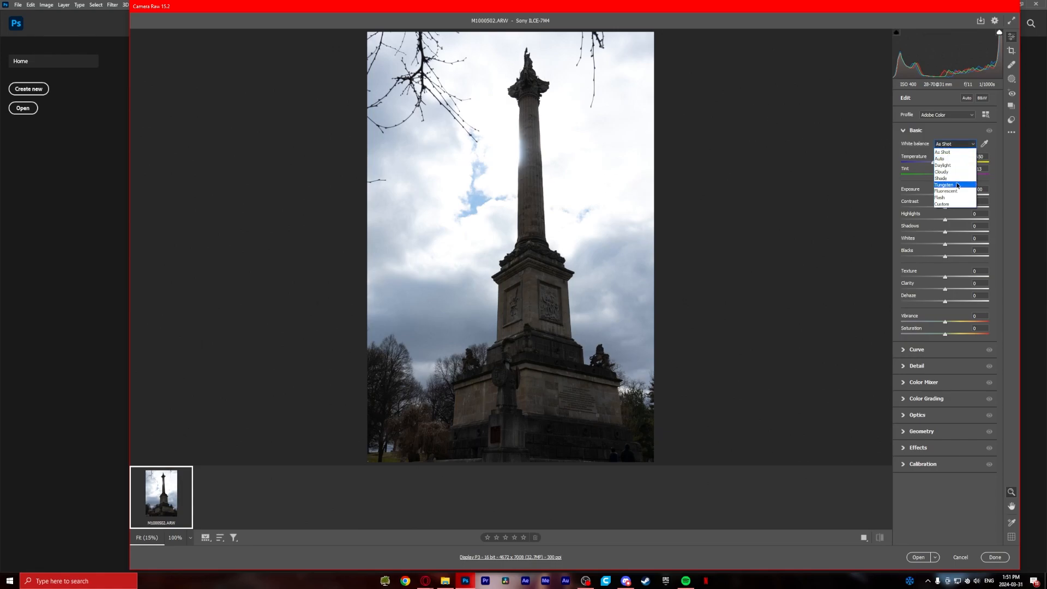
left_click(958, 186)
left_click(954, 144)
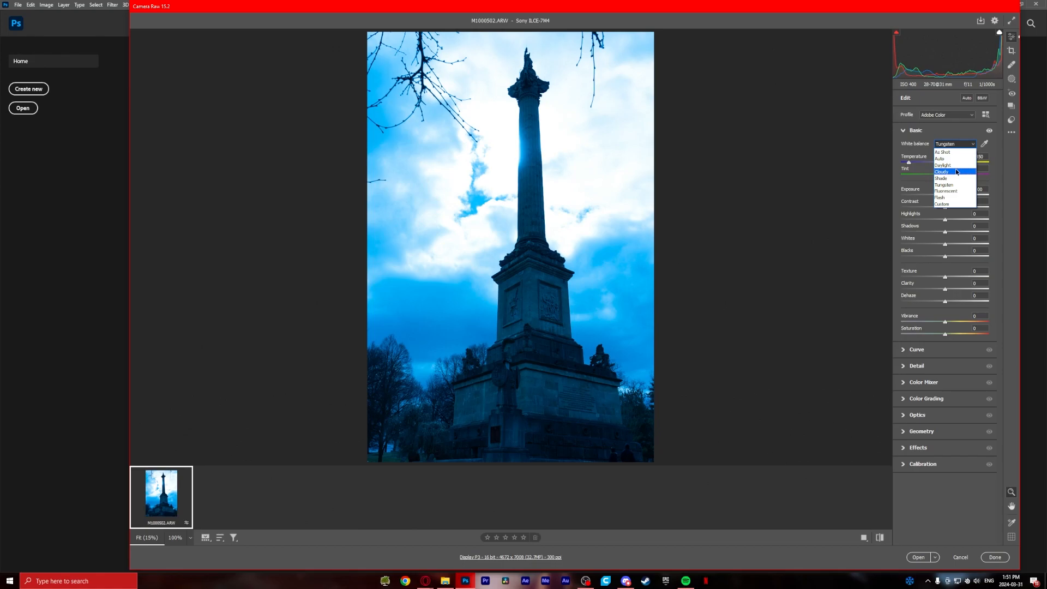
left_click(957, 173)
left_click(959, 142)
left_click(950, 152)
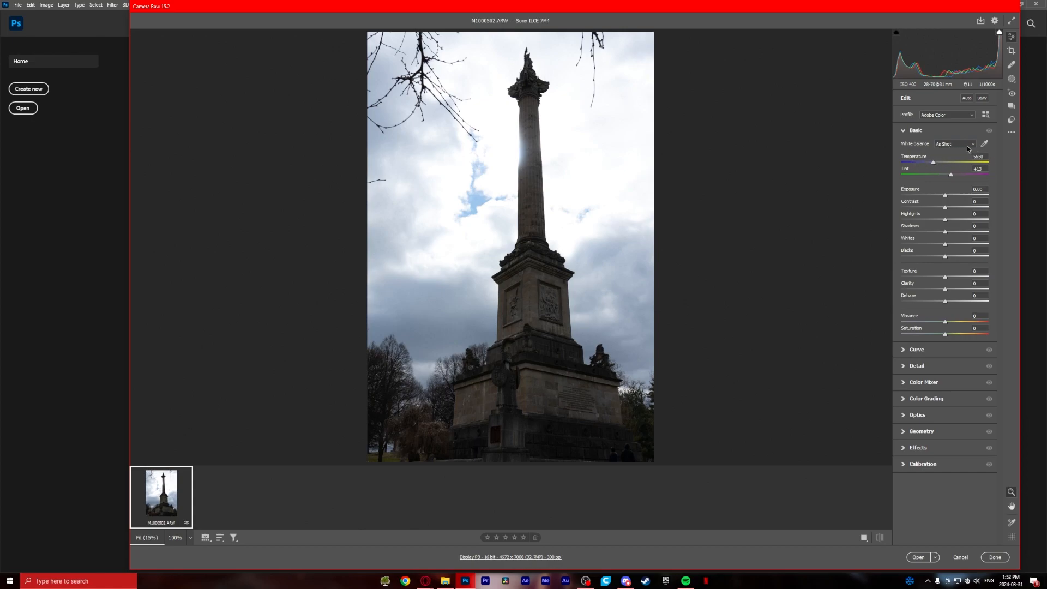
Try color temperatures of 10500 and 3750 on the photo, and set the temperature to 5700
mouse_move(933, 162)
left_mouse_down()
mouse_move(970, 163)
mouse_move(912, 162)
mouse_move(934, 163)
left_mouse_up()
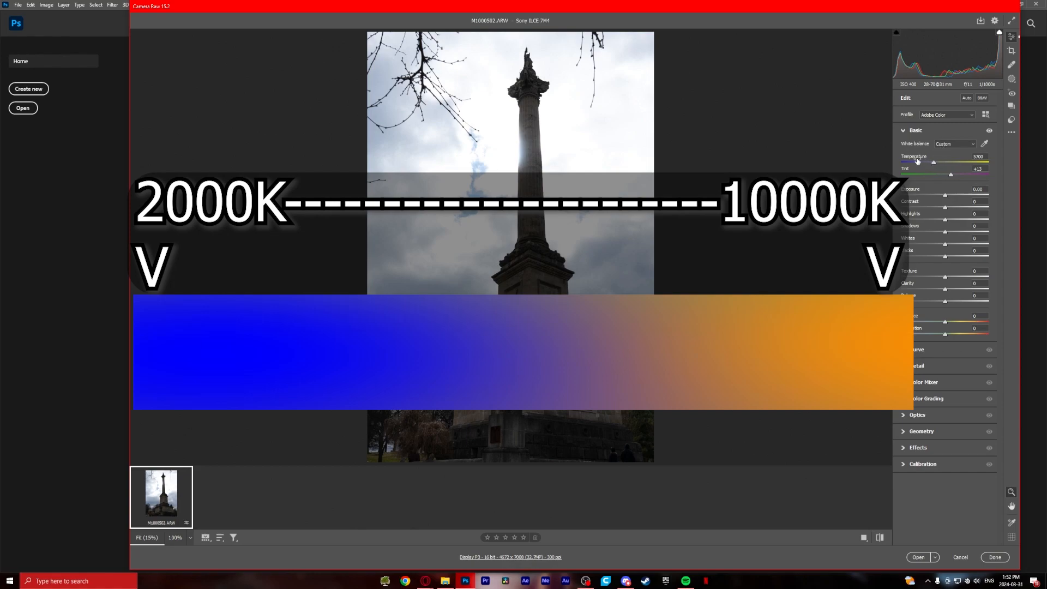
left_click_drag(934, 161, 963, 158)
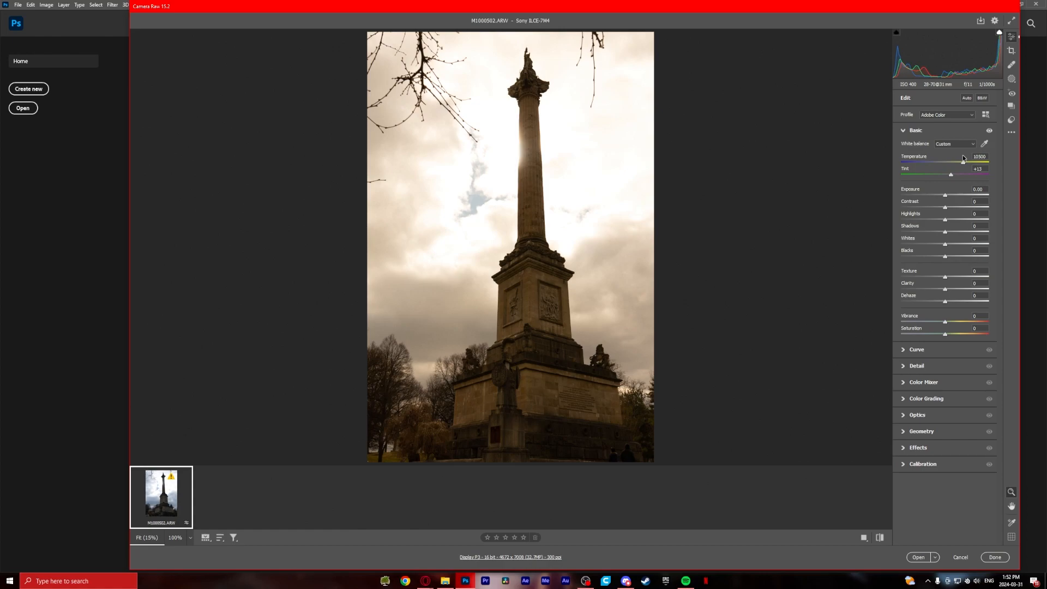
left_click_drag(964, 158, 917, 159)
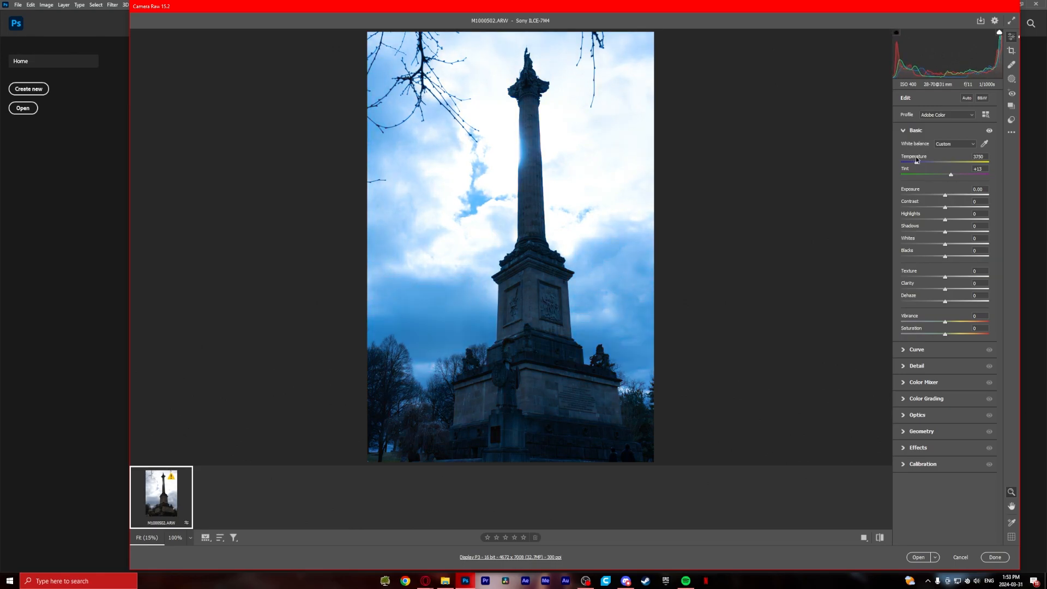
left_click_drag(917, 159, 934, 158)
Try a strong green tint, reset it, and set the tint to +3
key("Tab")
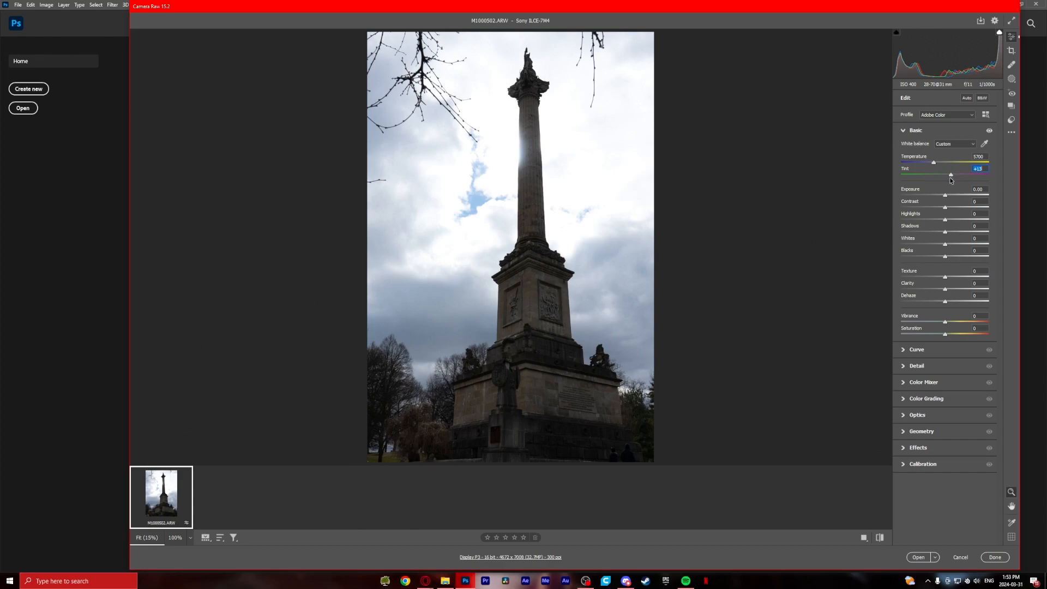
left_click_drag(952, 177, 922, 171)
double_click(920, 173)
left_click_drag(952, 175, 947, 176)
Try automatic whites and blacks and a small exposure change, and reset all three values to 0
key("shift")
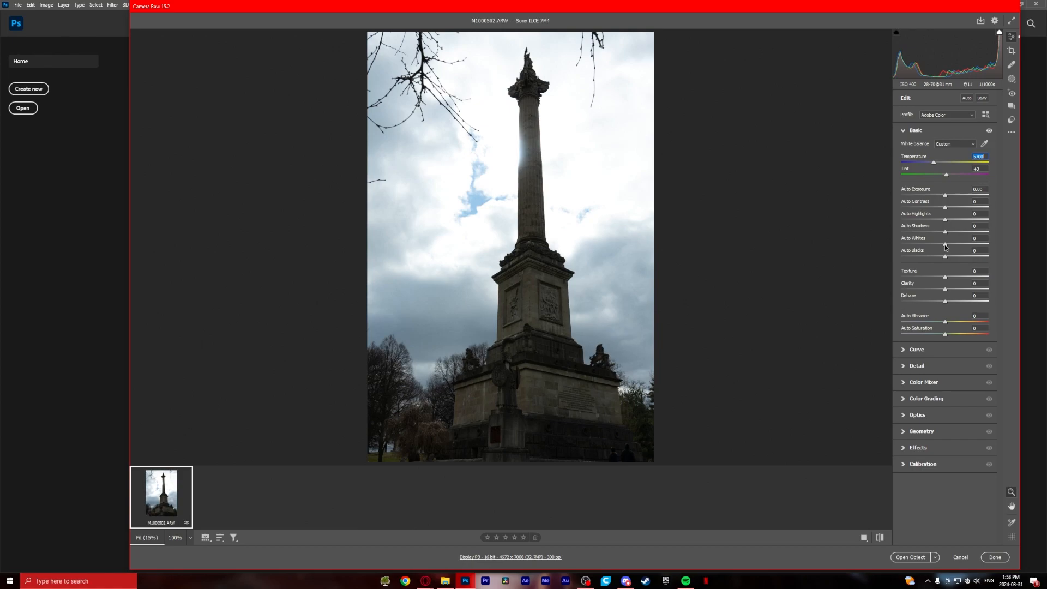
double_click(946, 246, "shift")
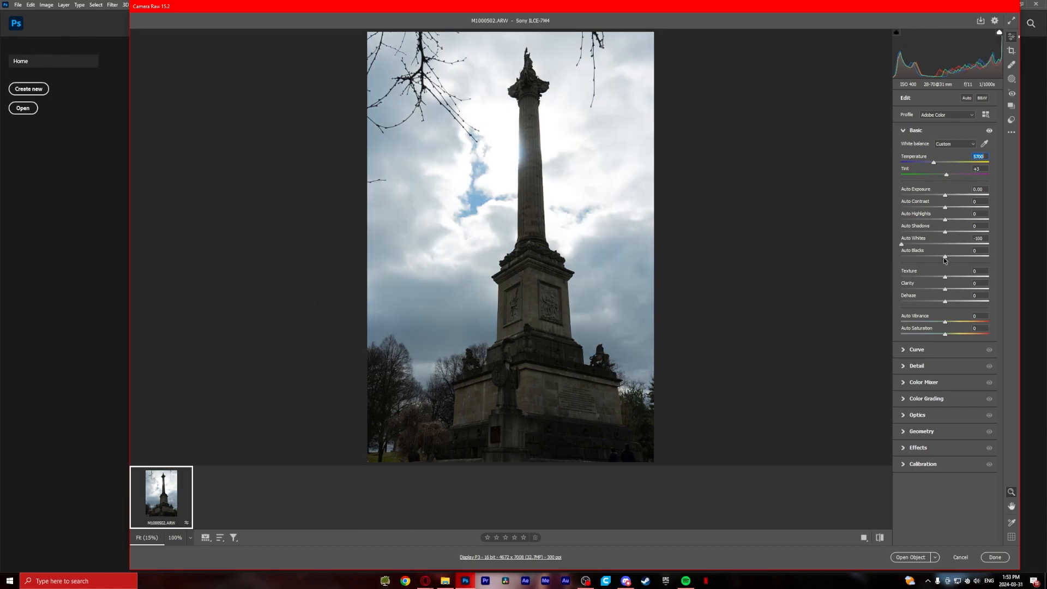
double_click(950, 257, "shift")
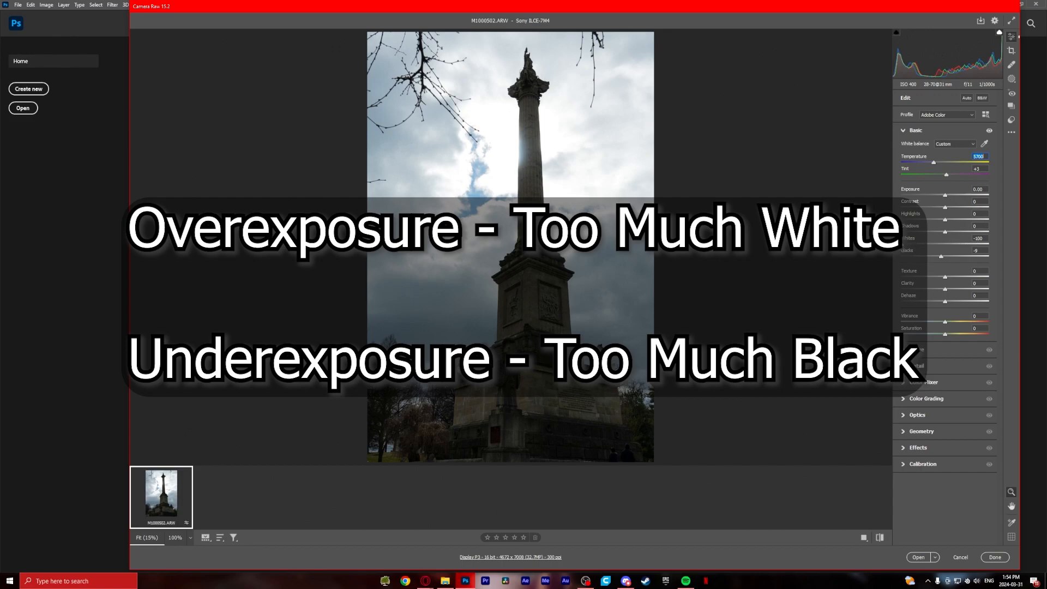
mouse_move(925, 245)
left_mouse_down()
mouse_move(943, 245)
mouse_move(902, 244)
mouse_move(945, 245)
left_mouse_up()
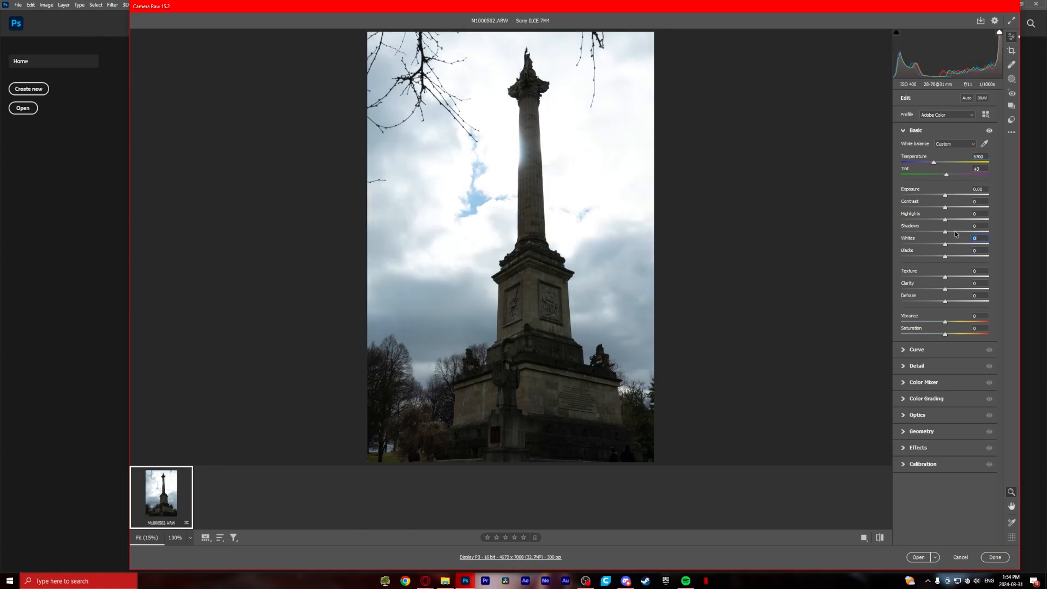
mouse_move(946, 195)
left_mouse_down()
mouse_move(977, 194)
mouse_move(913, 193)
mouse_move(961, 190)
mouse_move(924, 188)
mouse_move(947, 191)
left_mouse_up()
double_click(946, 193)
Try contrast values of +15 and -100 on the photo, and set the contrast to +17
mouse_move(945, 208)
left_mouse_down()
mouse_move(963, 212)
mouse_move(954, 217)
left_mouse_up()
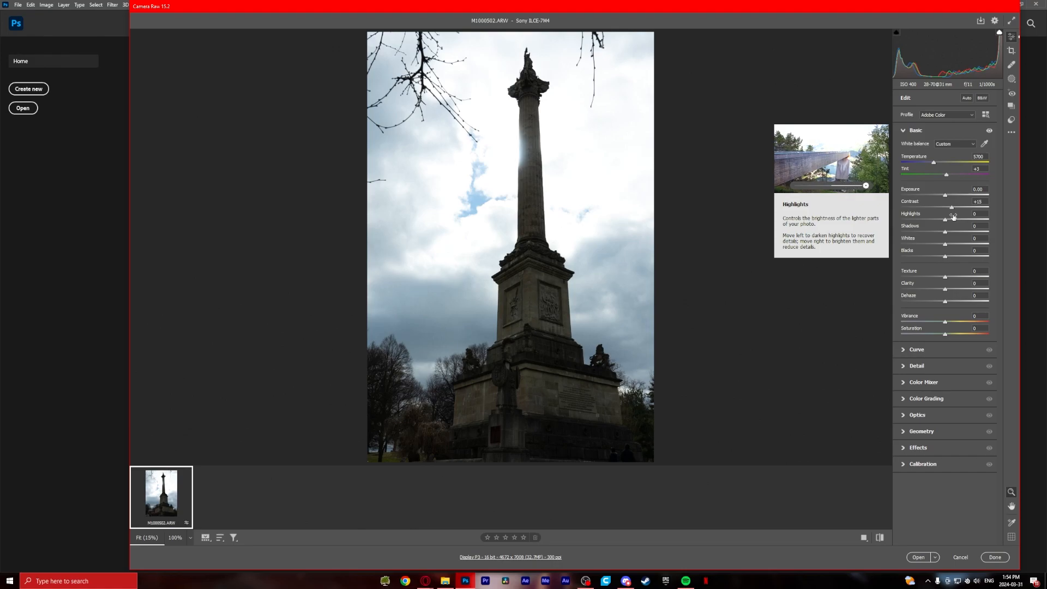
double_click(952, 207)
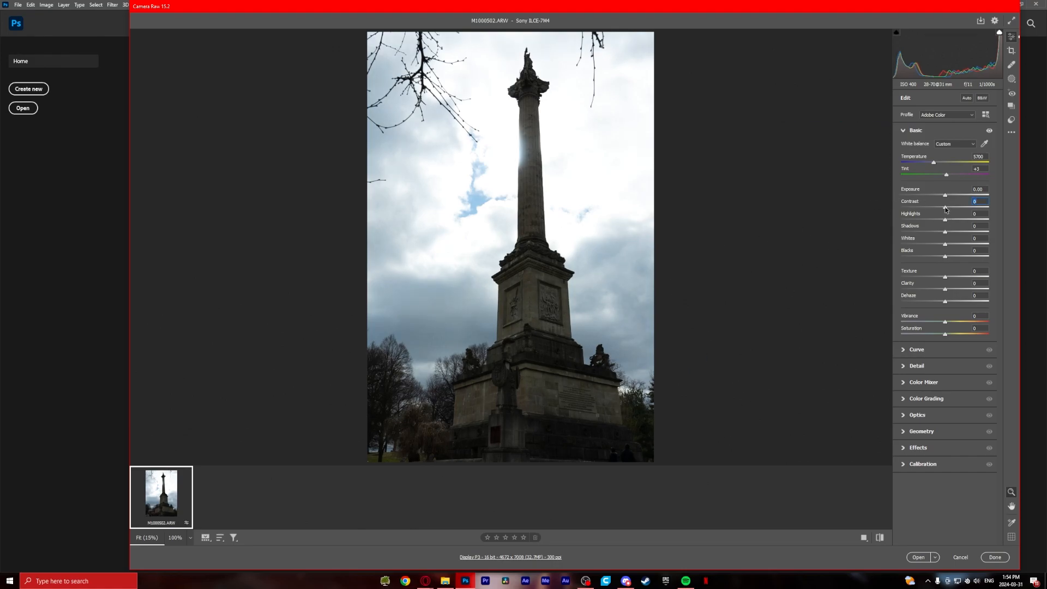
left_click_drag(946, 209, 886, 203)
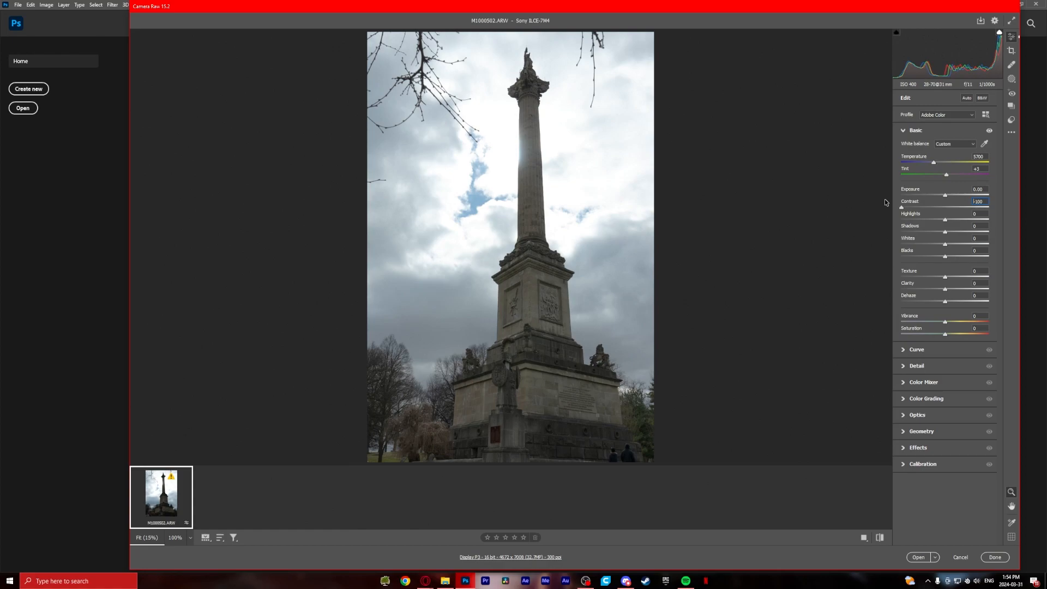
left_click_drag(886, 203, 953, 195)
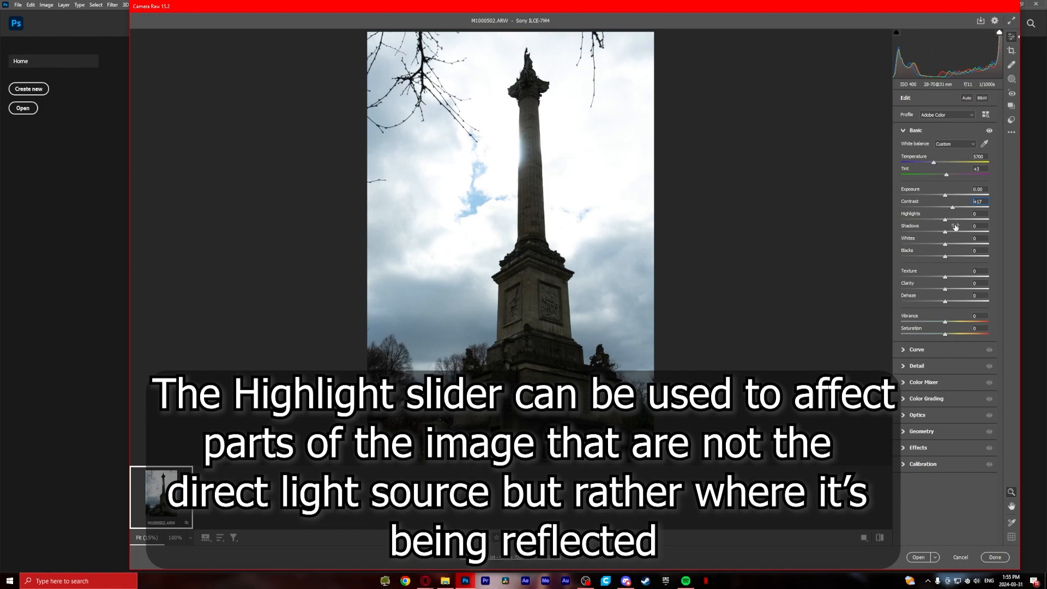
Even out the tones by setting highlights to -96, shadows to +60, whites to -53 and blacks to -22
left_click_drag(945, 217, 904, 218)
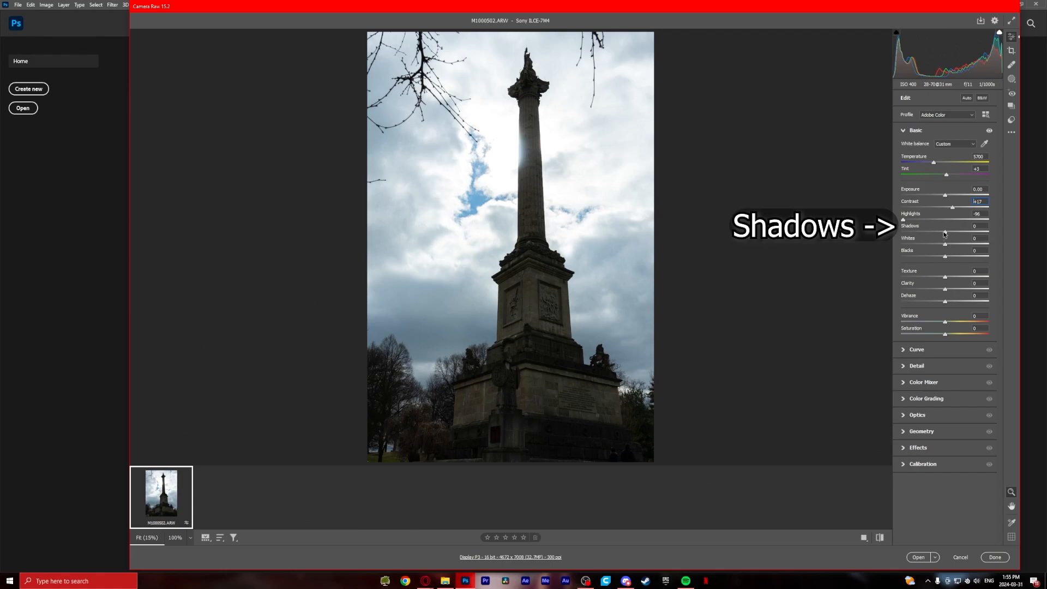
left_click_drag(945, 233, 965, 232)
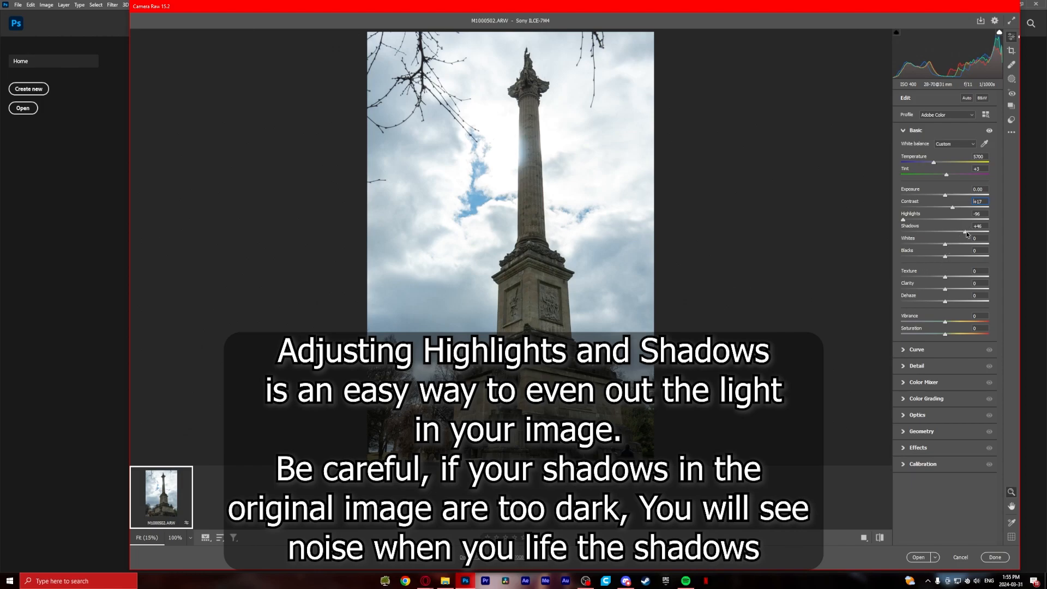
left_click_drag(967, 234, 972, 233)
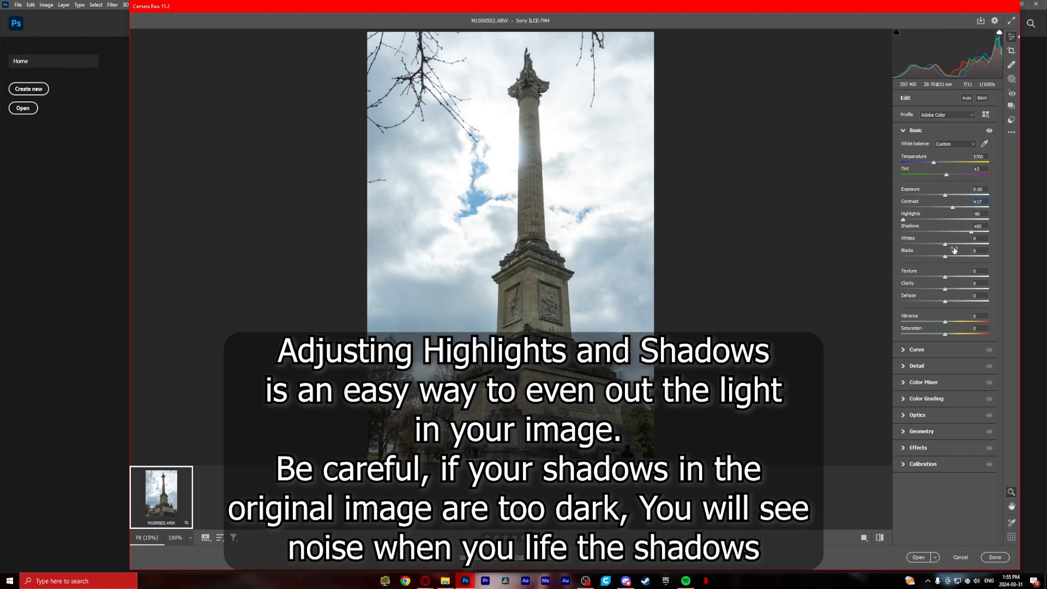
left_click_drag(946, 244, 921, 245)
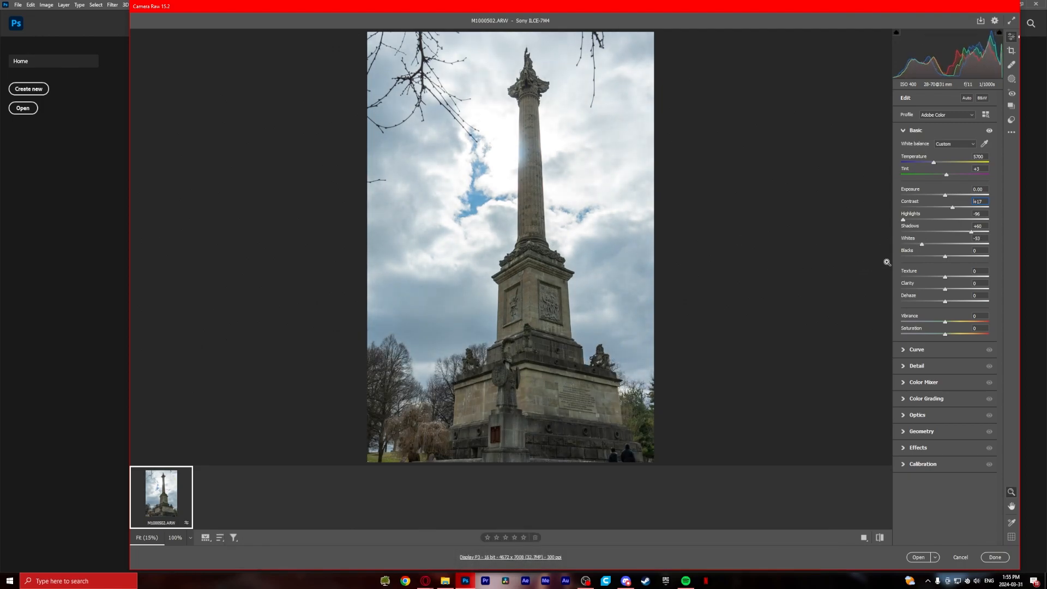
left_click_drag(945, 258, 935, 256)
Try a texture of +68 while inspecting the monument's base up close, and set the texture to +4
mouse_move(946, 278)
left_mouse_down()
mouse_move(961, 279)
mouse_move(947, 279)
left_mouse_up()
left_click(567, 436)
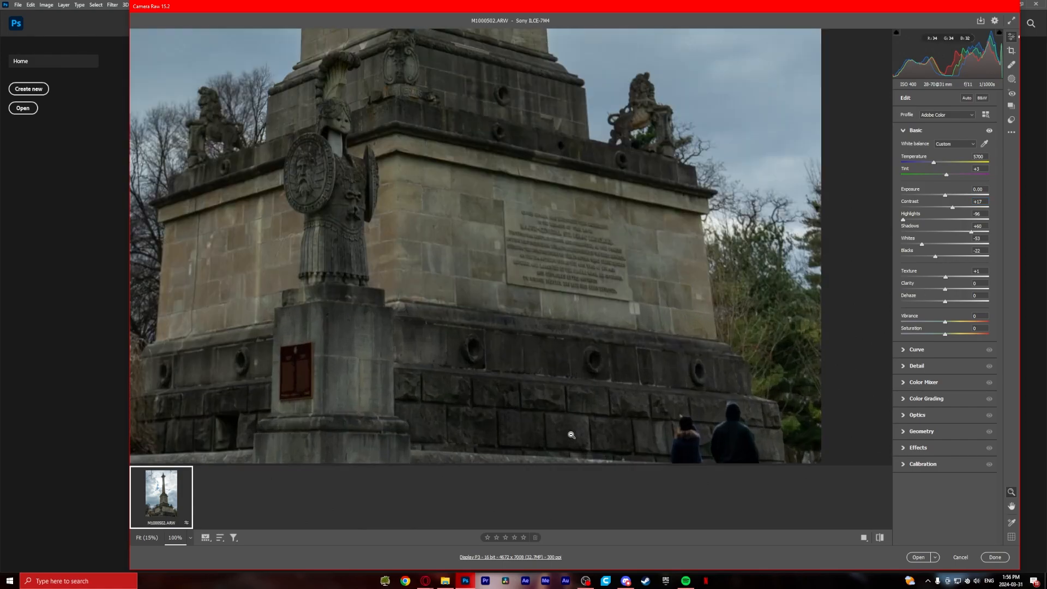
left_click_drag(947, 278, 975, 277)
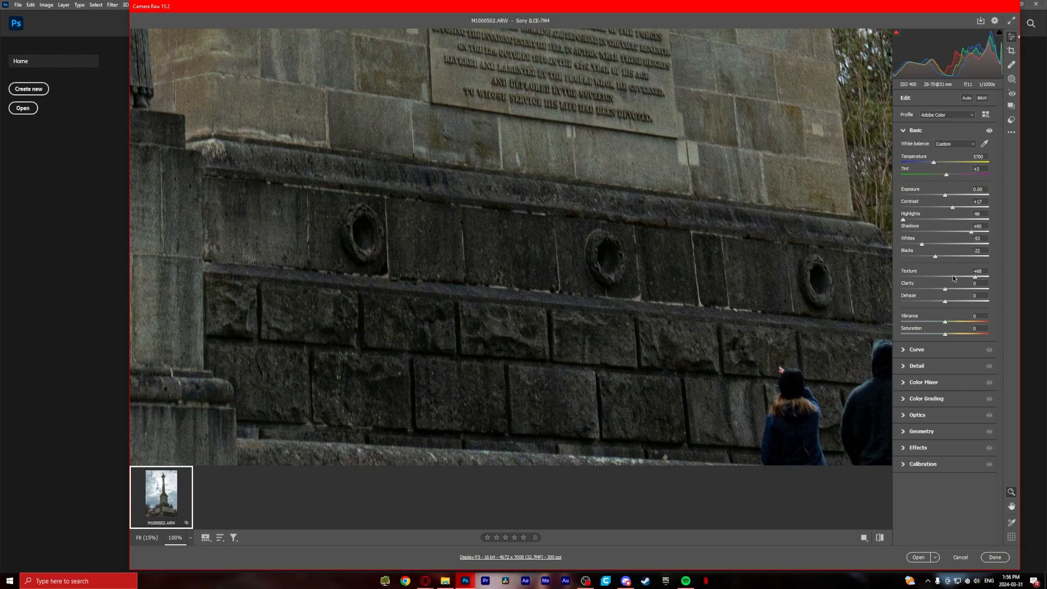
left_click_drag(954, 278, 863, 267)
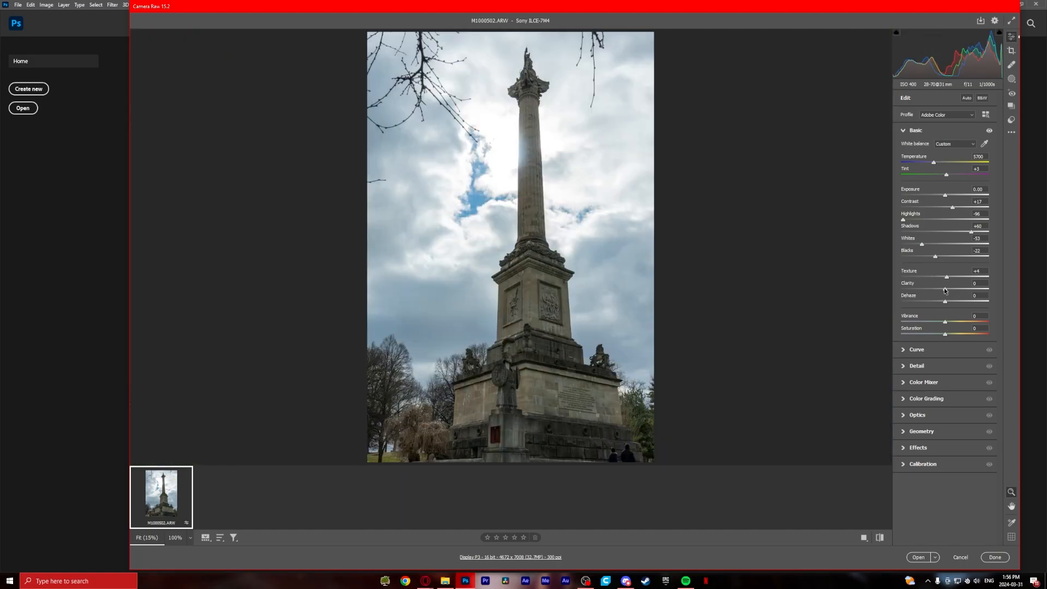
Set clarity to +30 and dehaze to +33, and brighten the photo with an exposure of +0.30
left_click_drag(945, 289, 958, 291)
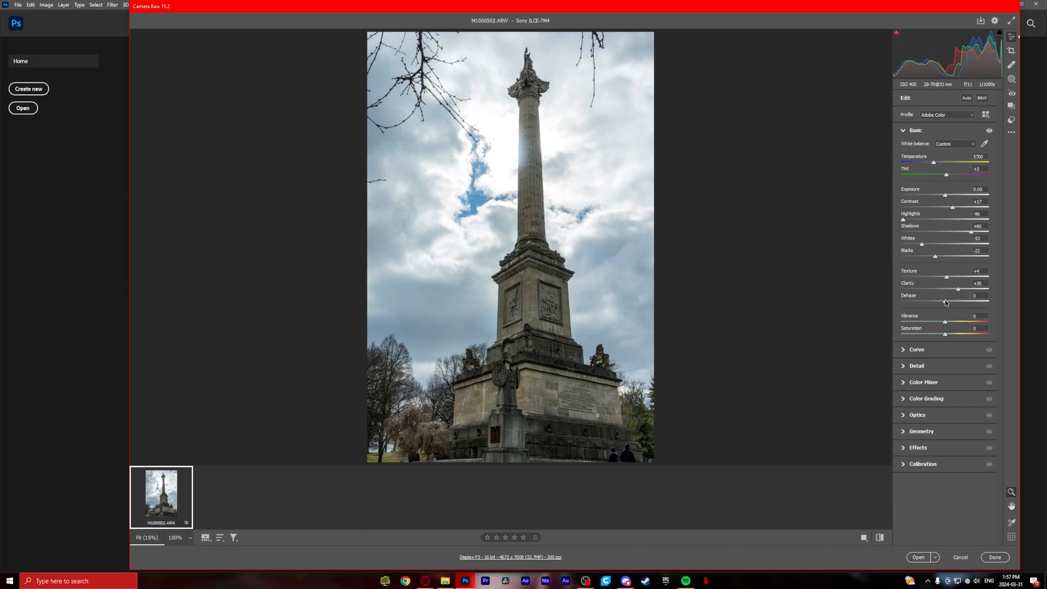
mouse_move(952, 301)
left_mouse_down()
mouse_move(973, 299)
mouse_move(961, 298)
left_mouse_up()
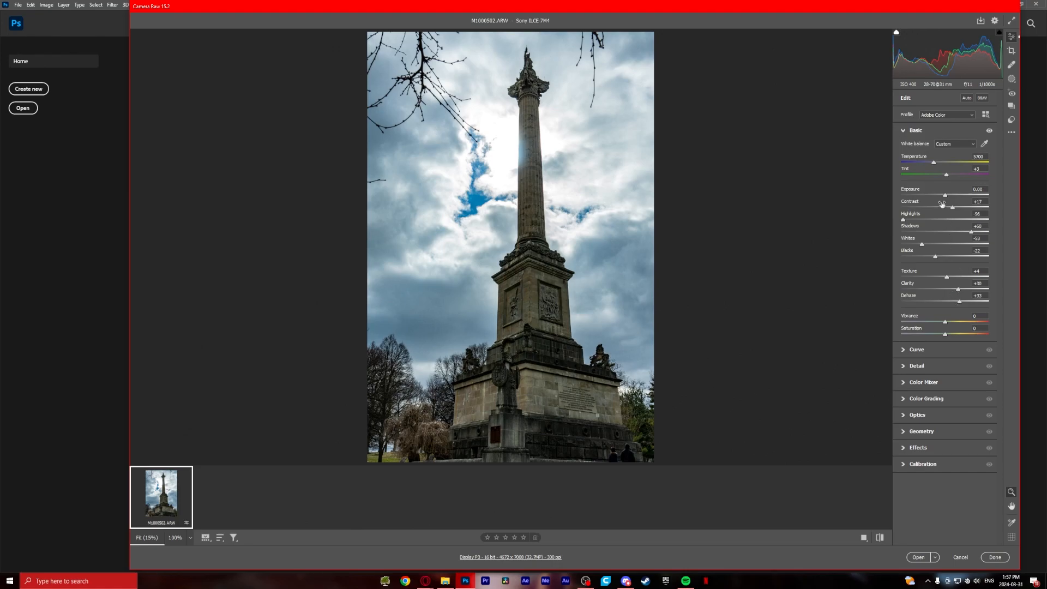
left_click_drag(946, 198, 948, 198)
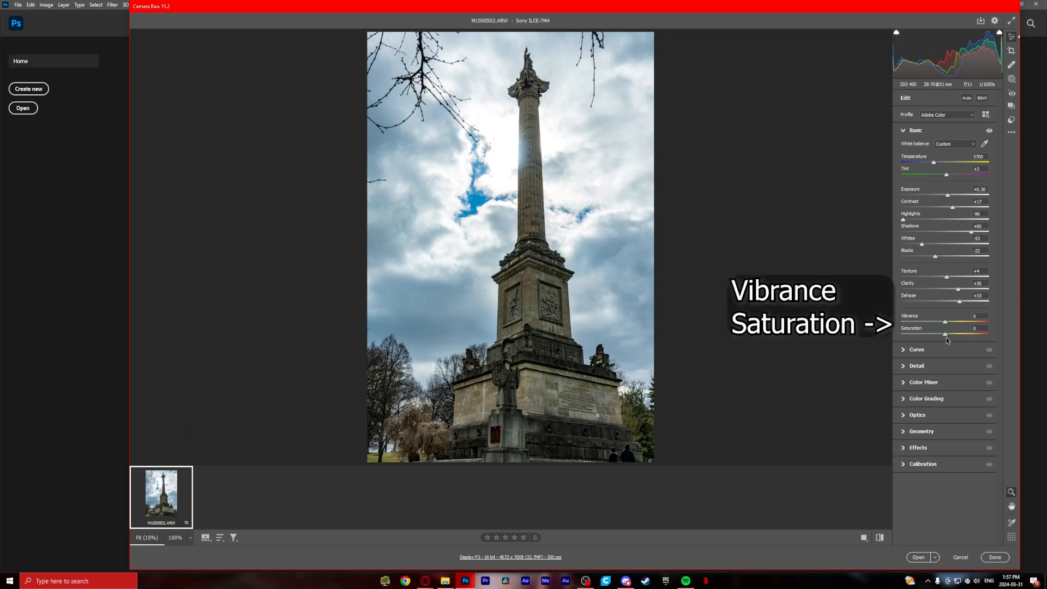
Try strong saturation and vibrance on the photo, and set vibrance to +20 and saturation to +4
left_click_drag(945, 334, 982, 335)
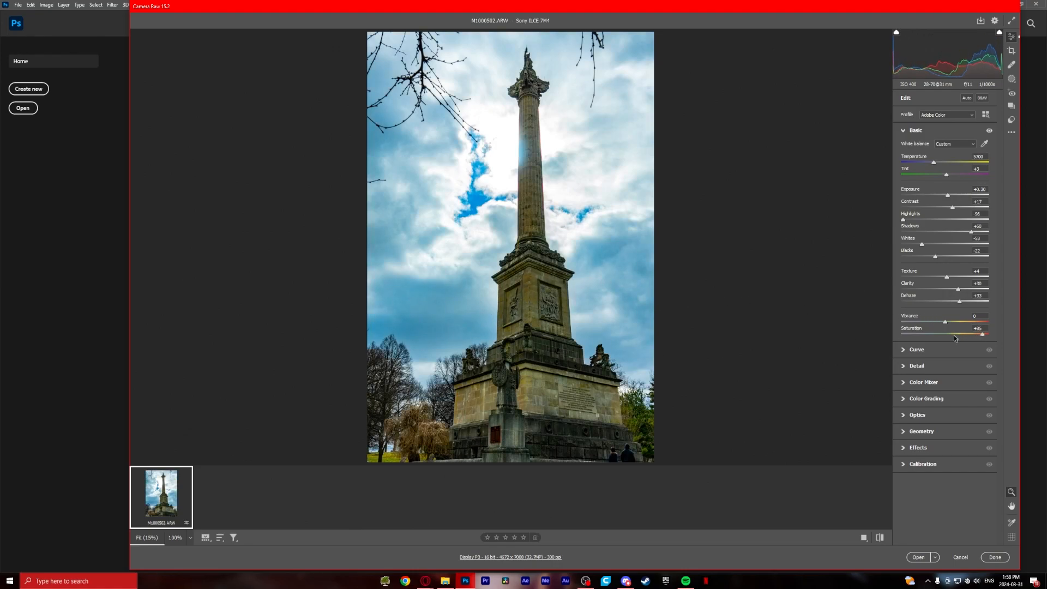
left_click_drag(963, 335, 991, 321)
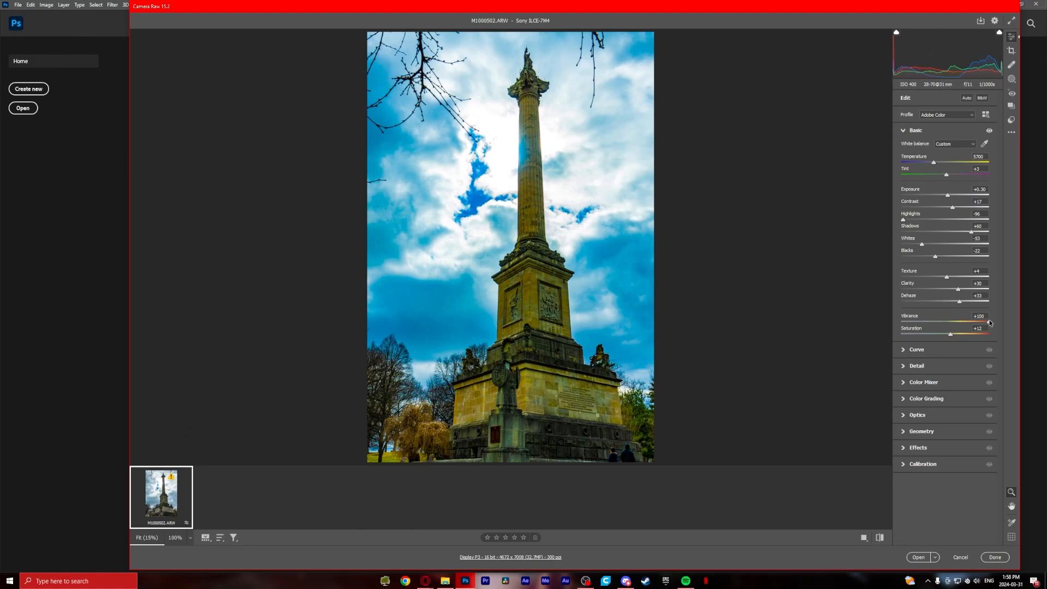
left_click_drag(990, 323, 962, 319)
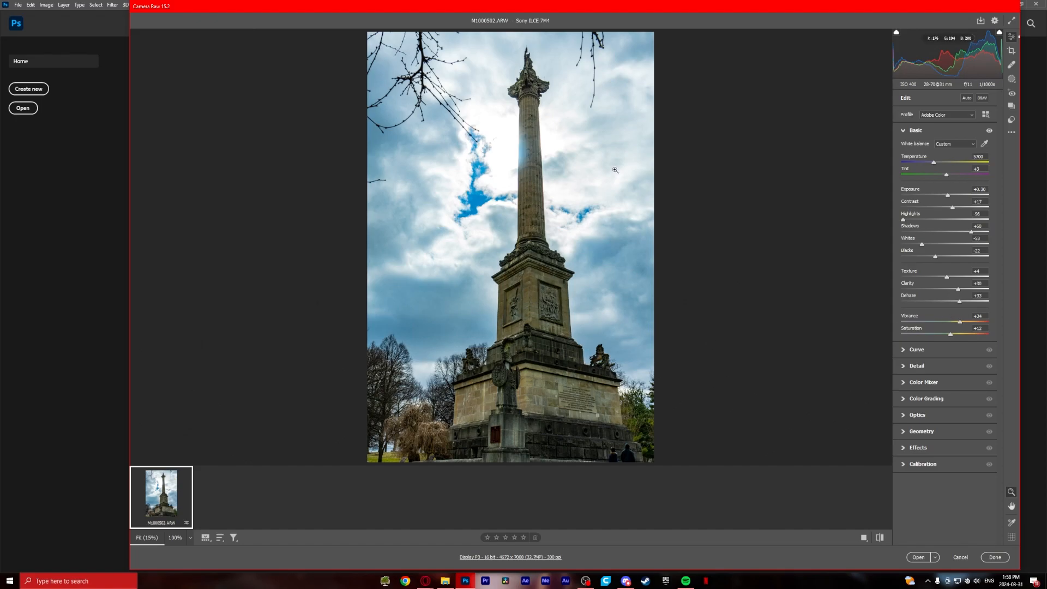
left_click(958, 323)
left_click(956, 322)
left_click(953, 322)
left_click(954, 322)
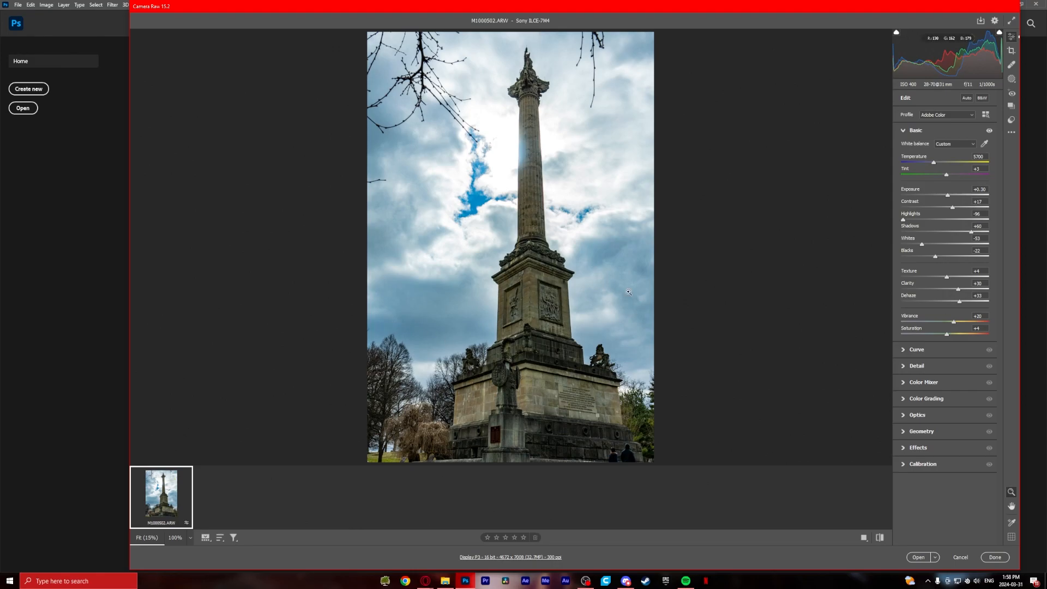